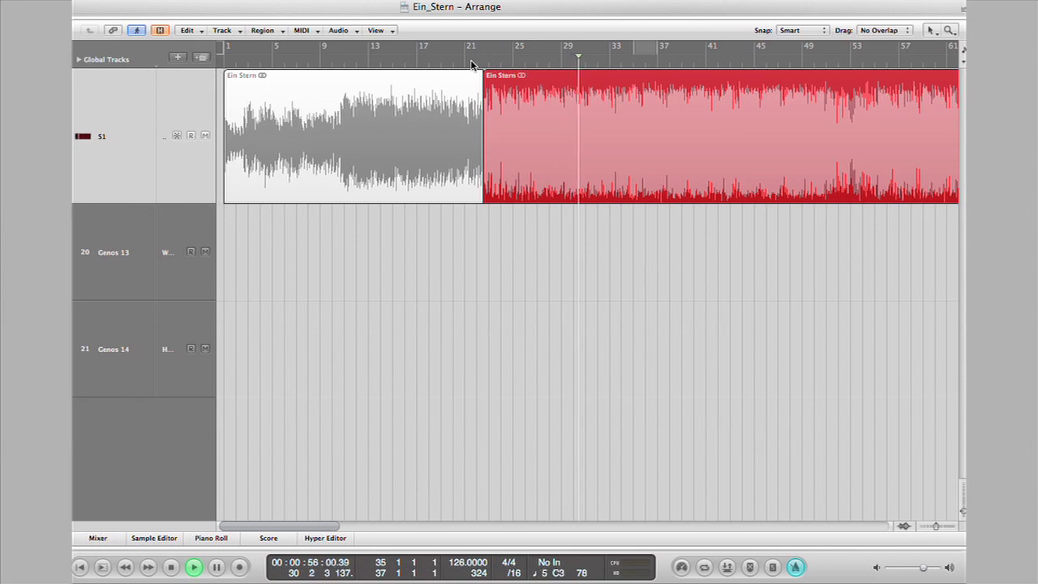
# Turn on cycle playback for bars 35 to 37 of the Ein Stern audio region, and stop the playback
pyautogui.press('super+Right')
pyautogui.press('super+Right')
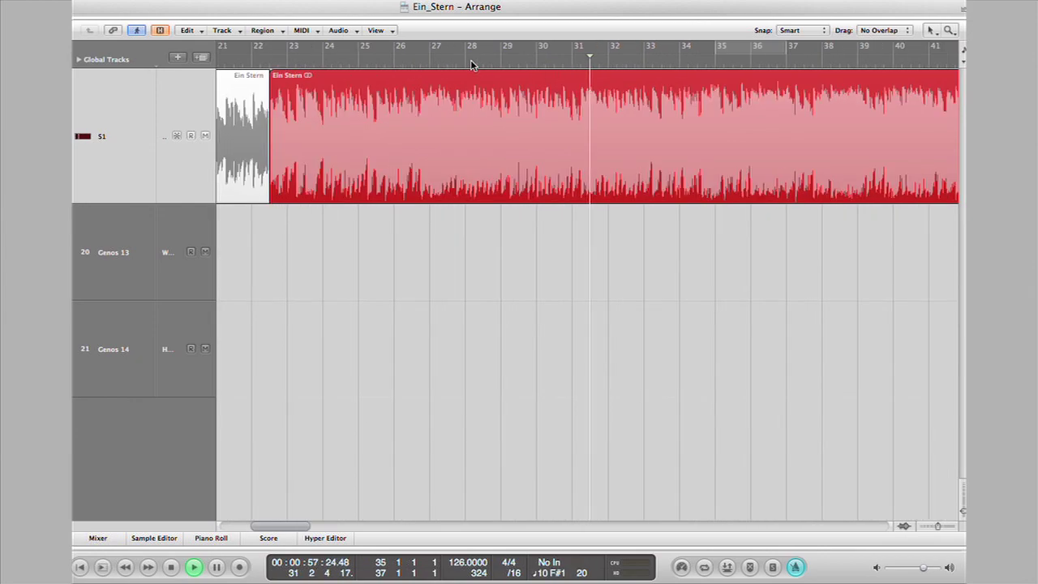
pyautogui.press('super+Right')
pyautogui.hscroll(5, 482, 83)
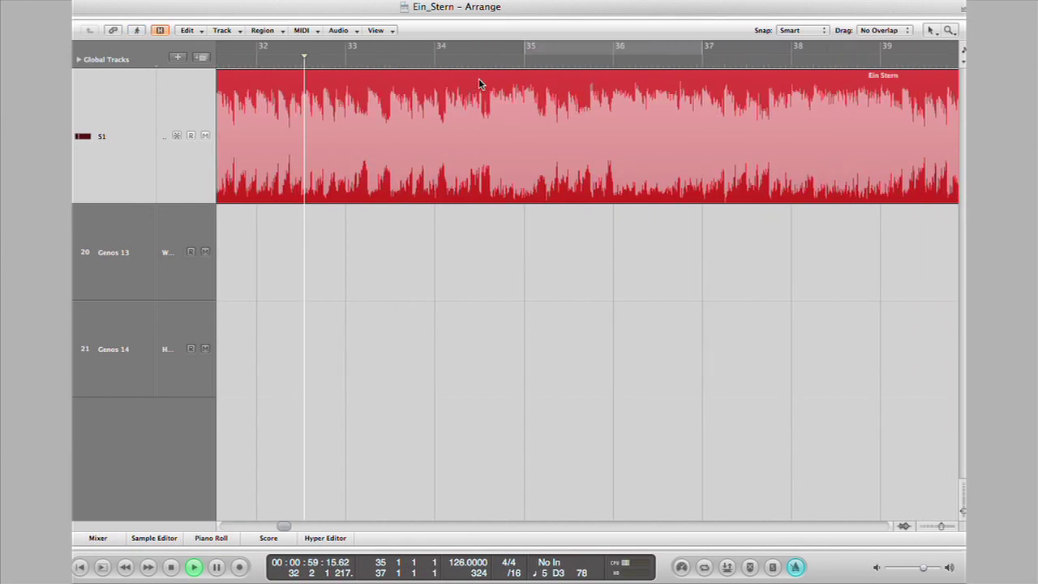
pyautogui.hscroll(2, 479, 84)
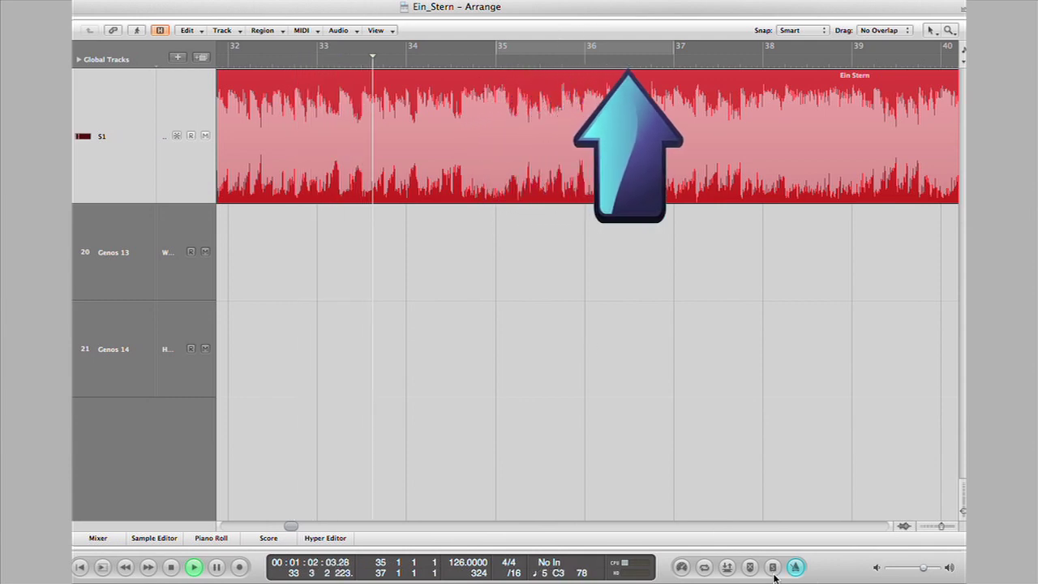
pyautogui.click(705, 567)
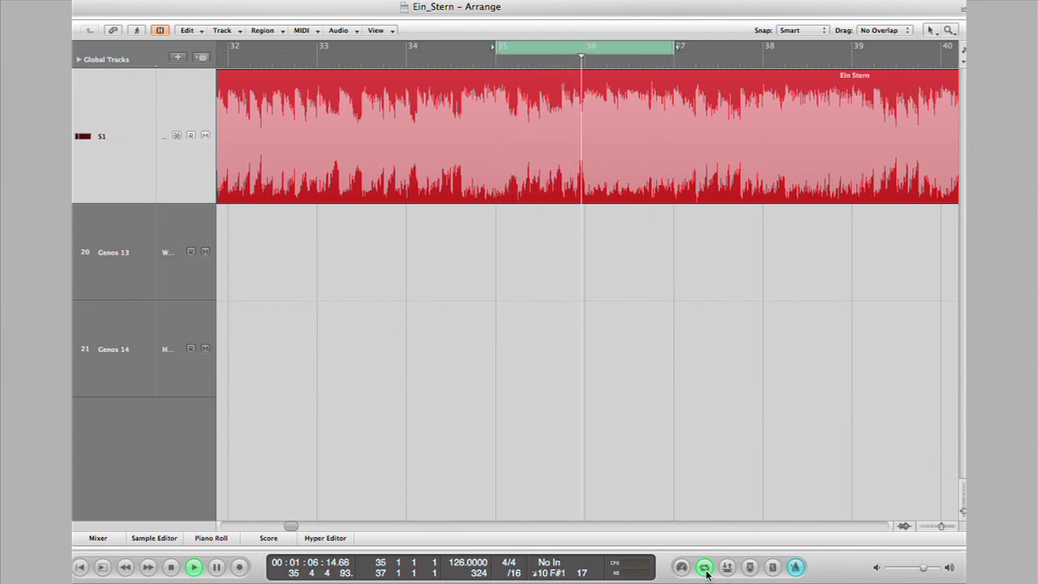
pyautogui.press('space')
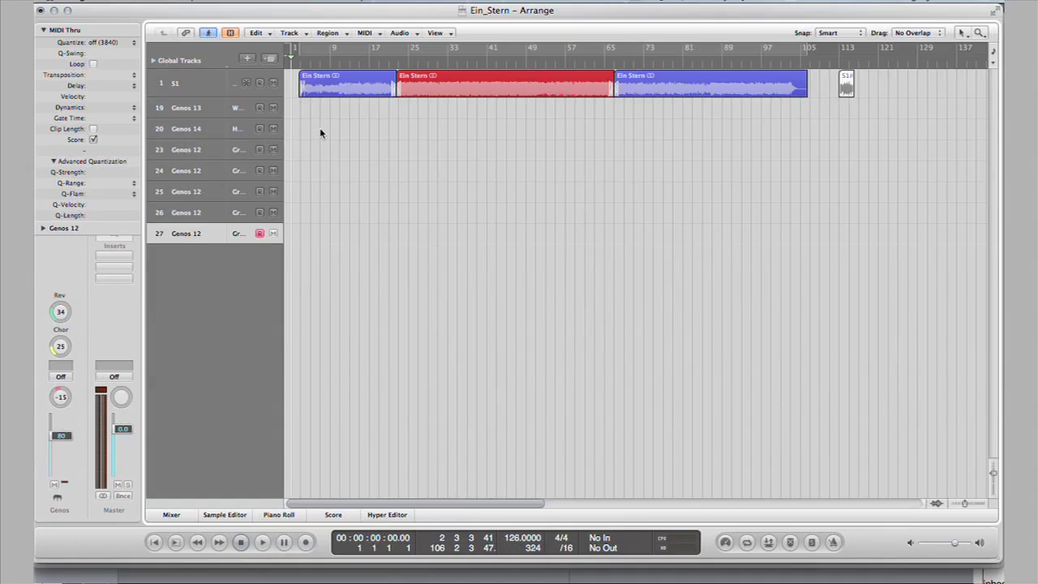
# Mute the original Ein Stern audio on track 1 and show all hidden tracks in the arrangement
pyautogui.click(274, 83)
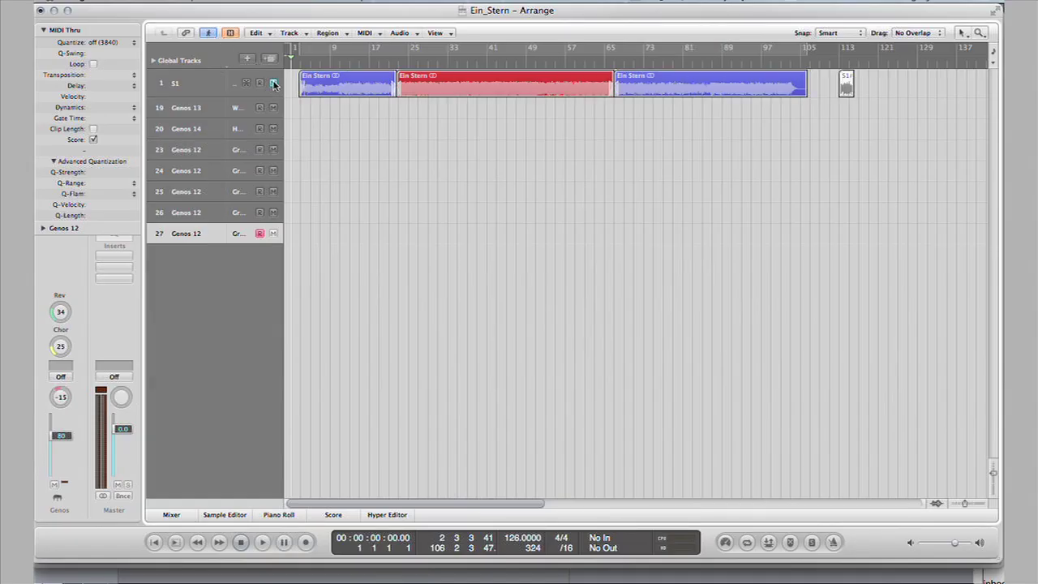
pyautogui.click(231, 32)
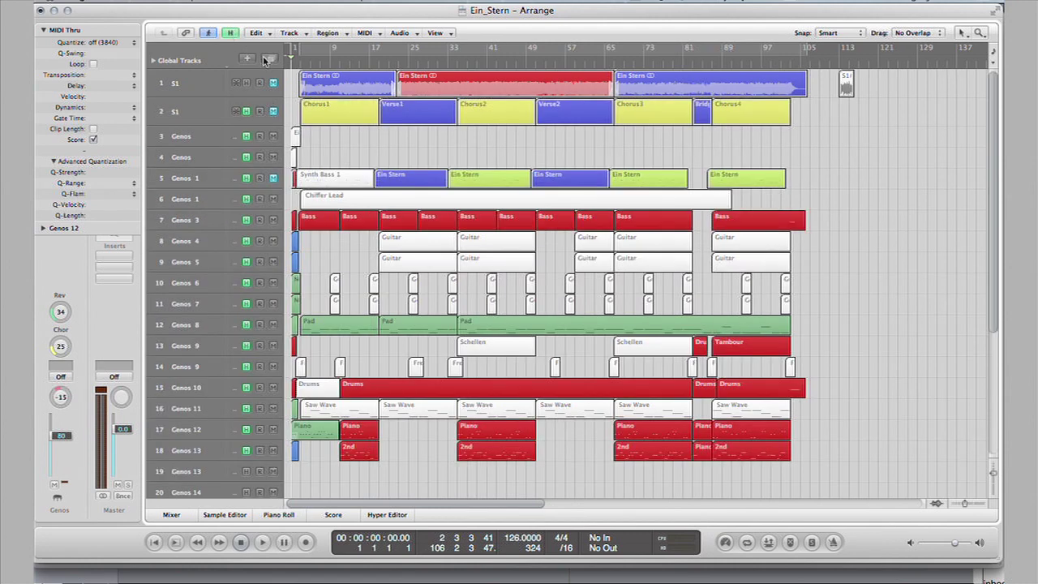
pyautogui.keyDown('ctrl'); pyautogui.keyDown('alt'); pyautogui.click(320, 94); pyautogui.keyUp('alt'); pyautogui.keyUp('ctrl')
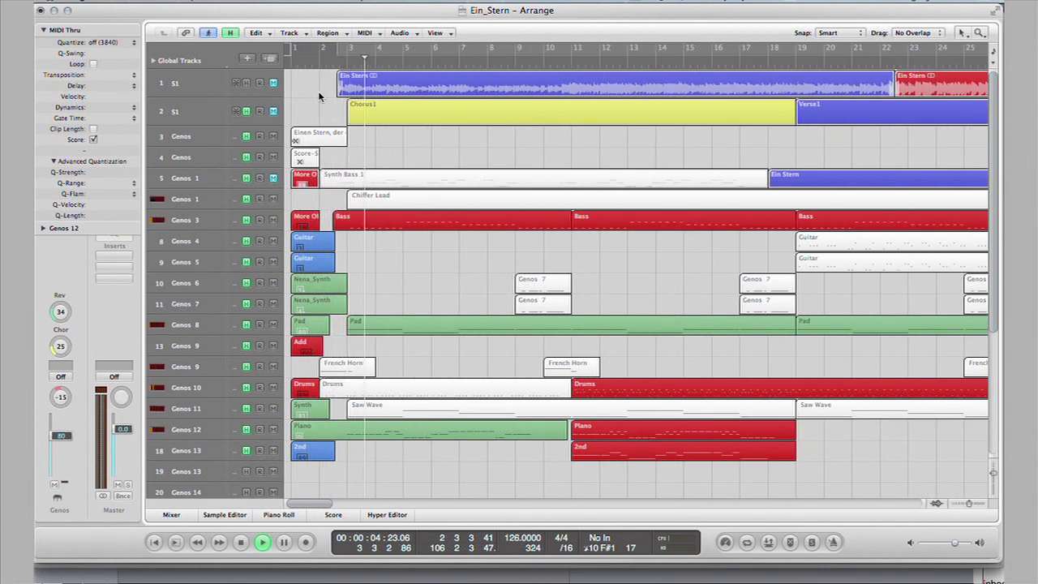
# Open the first long Bass region in the Piano Roll, examine its note pattern, and close the editor
pyautogui.click(420, 228)
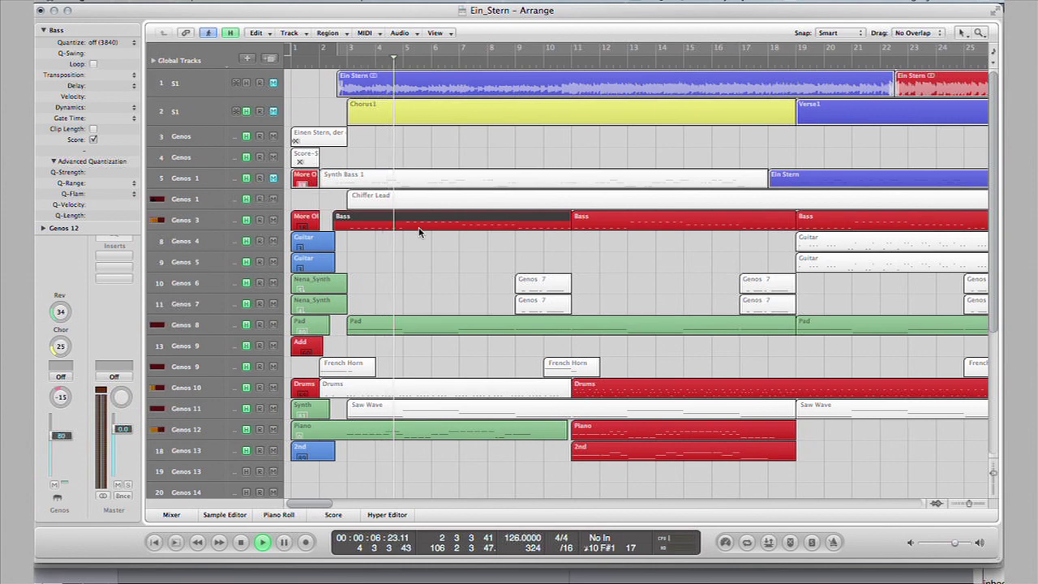
pyautogui.doubleClick(420, 228)
pyautogui.click(395, 86)
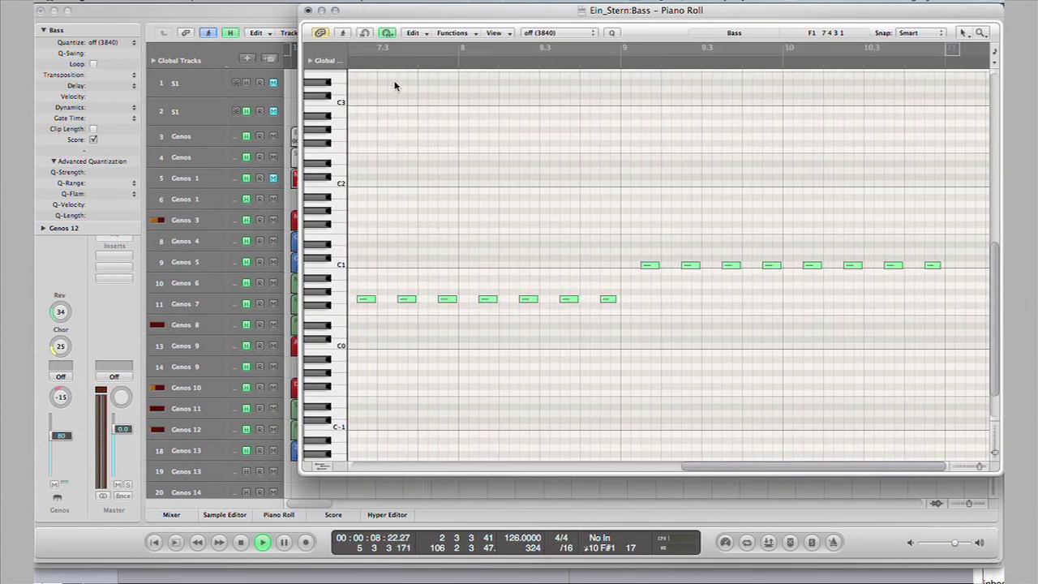
pyautogui.keyDown('ctrl'); pyautogui.keyDown('alt'); pyautogui.click(406, 111); pyautogui.keyUp('alt'); pyautogui.keyUp('ctrl')
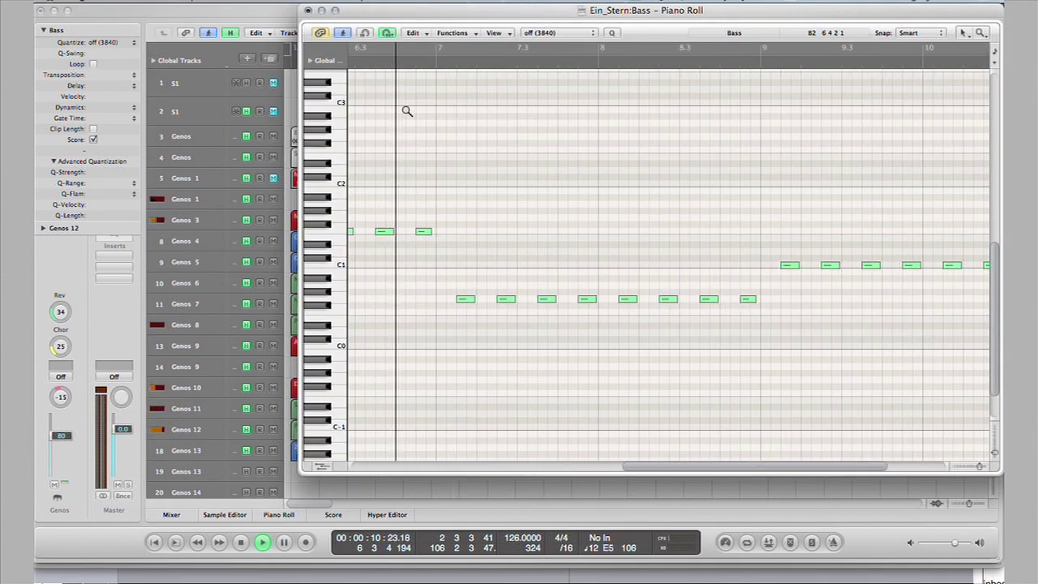
pyautogui.keyDown('ctrl'); pyautogui.keyDown('alt'); pyautogui.click(406, 111); pyautogui.keyUp('alt'); pyautogui.keyUp('ctrl')
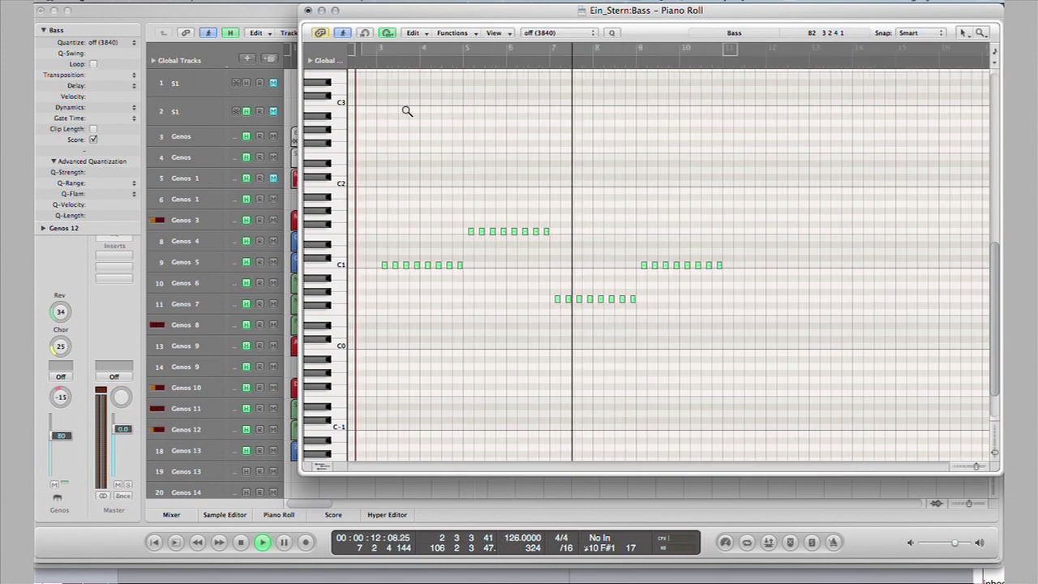
pyautogui.click(308, 10)
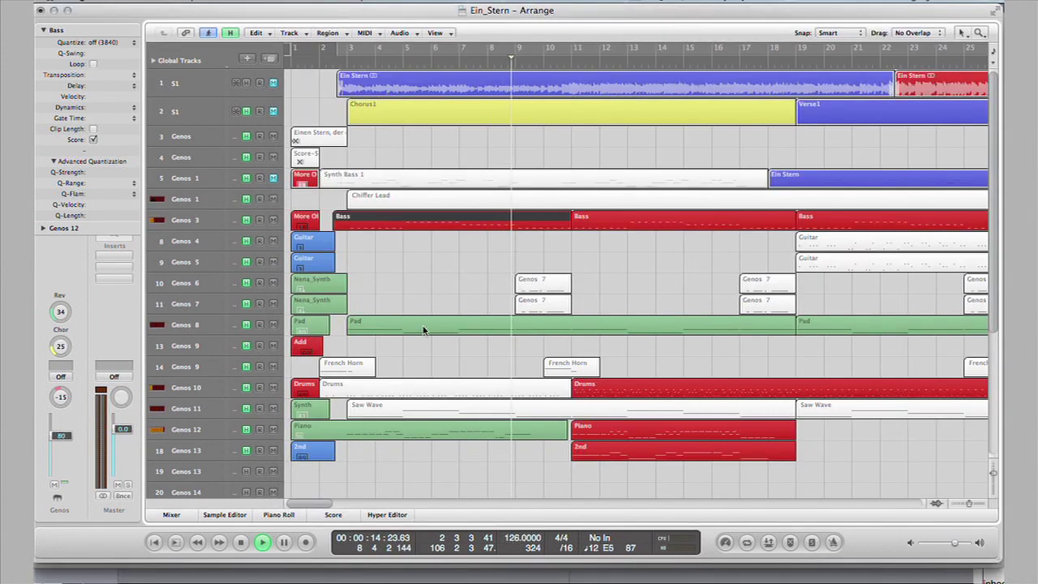
# Open the first long Pad region in the Piano Roll to examine its chords, and close the editor
pyautogui.click(423, 329)
pyautogui.doubleClick(422, 328)
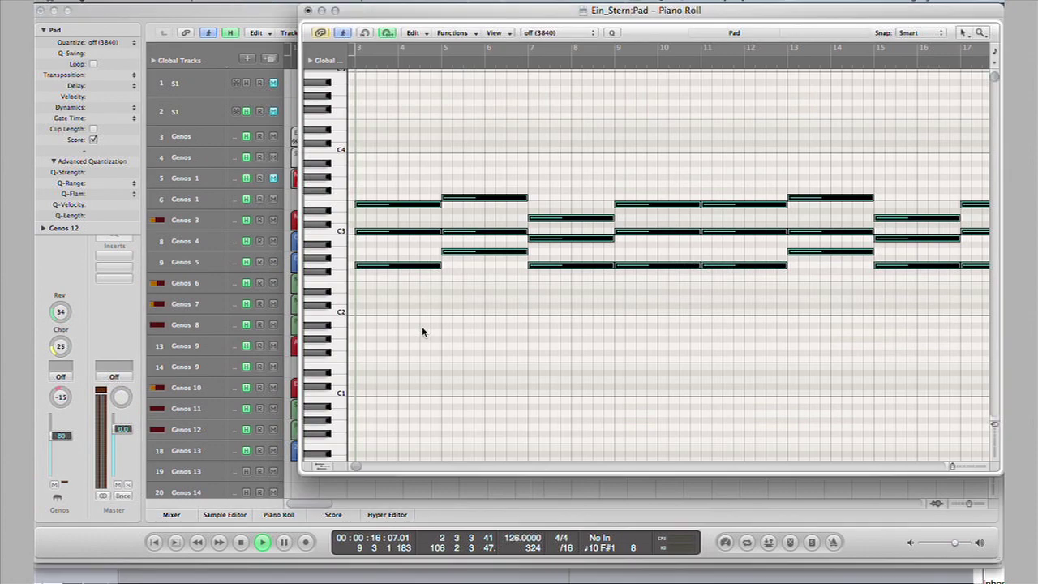
pyautogui.click(308, 9)
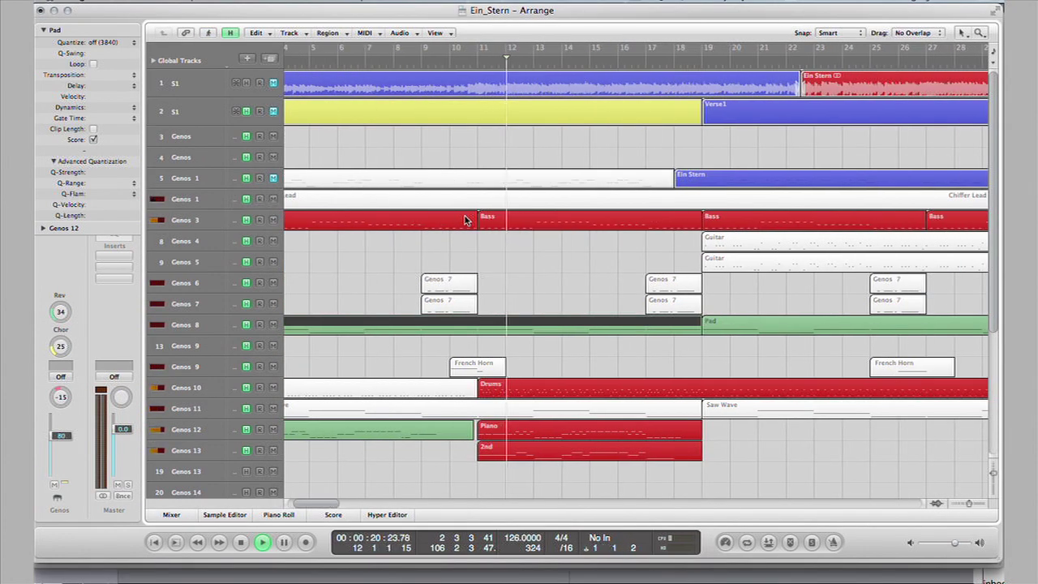
# Open the Drums region starting at bar 11 in the Piano Roll, examine its notes, and close the editor
pyautogui.click(501, 390)
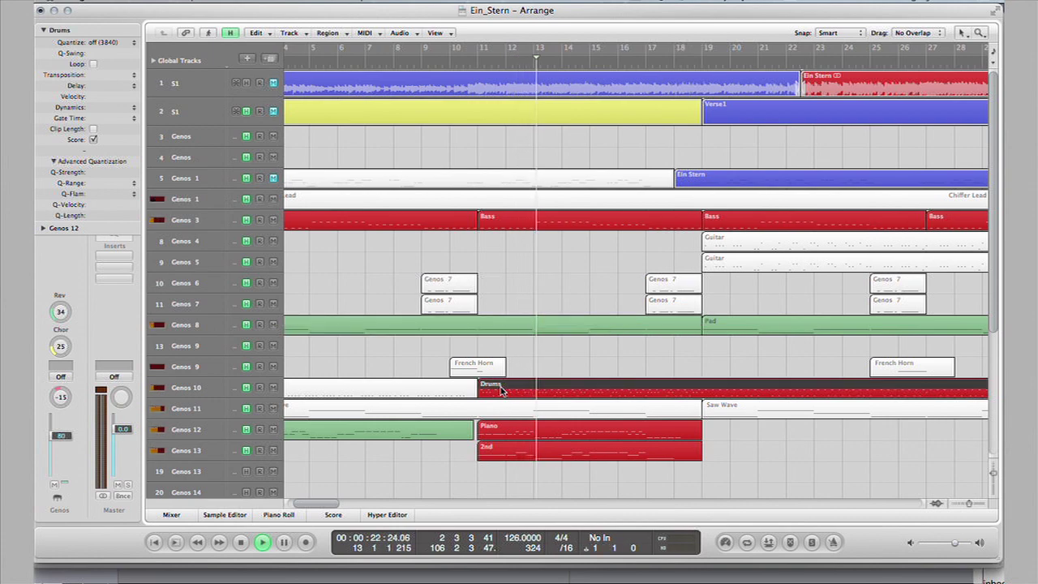
pyautogui.doubleClick(501, 390)
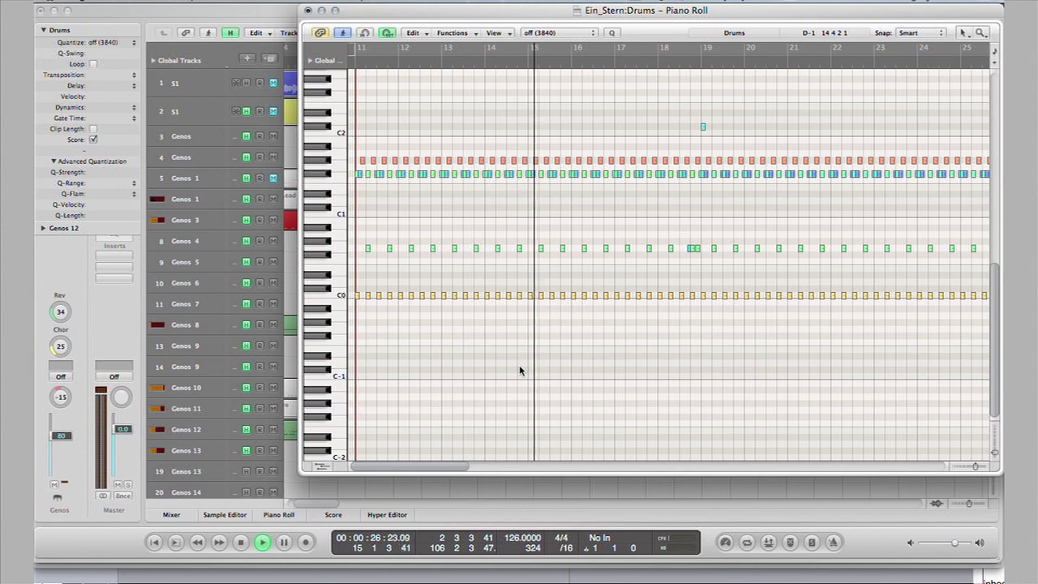
pyautogui.scroll(1, 520, 371)
pyautogui.hscroll(5, 520, 370)
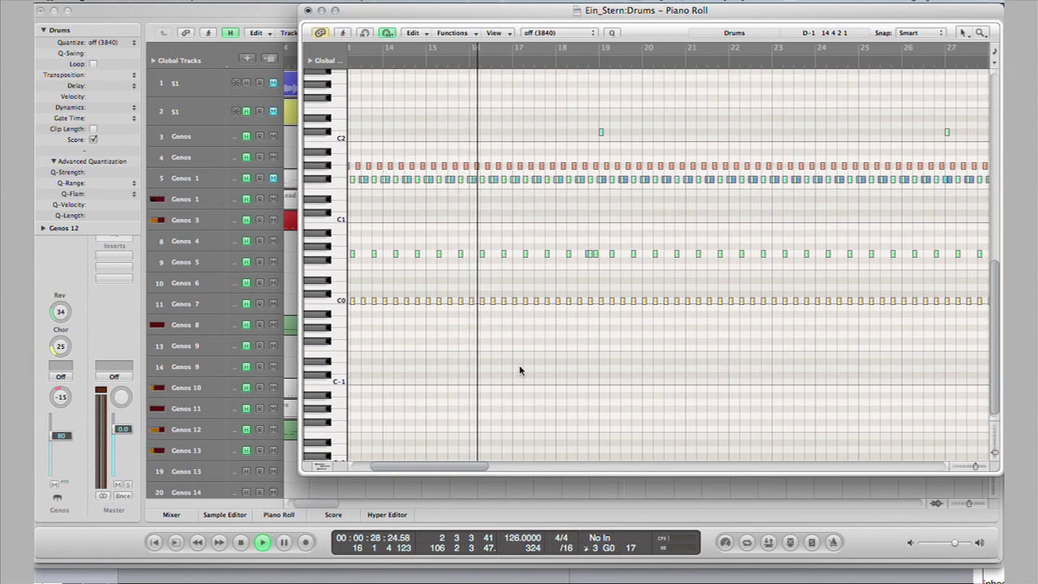
pyautogui.click(308, 10)
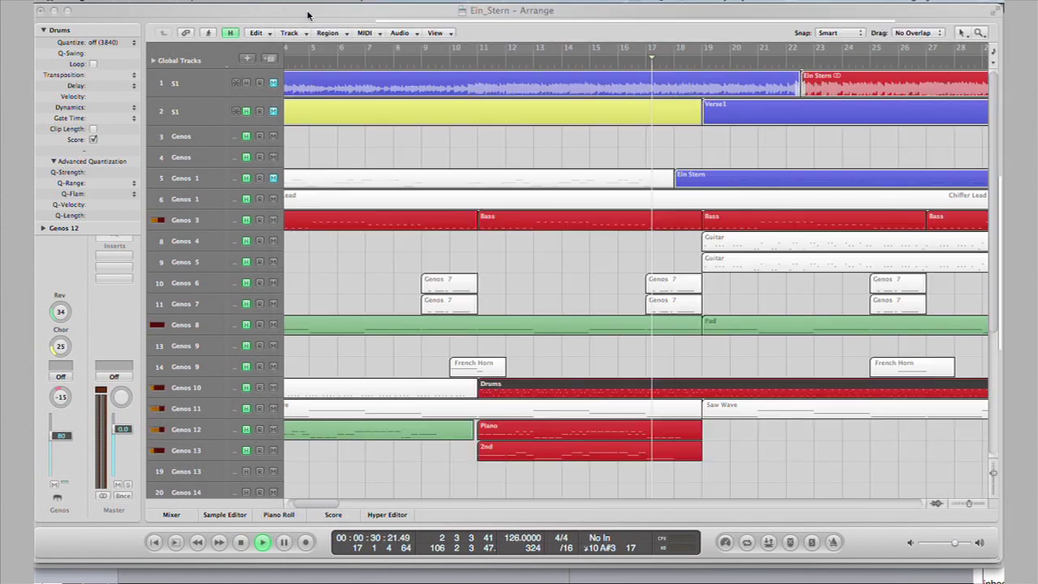
# Examine the arrangement's instrument tracks and chorus and verse sections across the song during playback
pyautogui.hscroll(8, 465, 191)
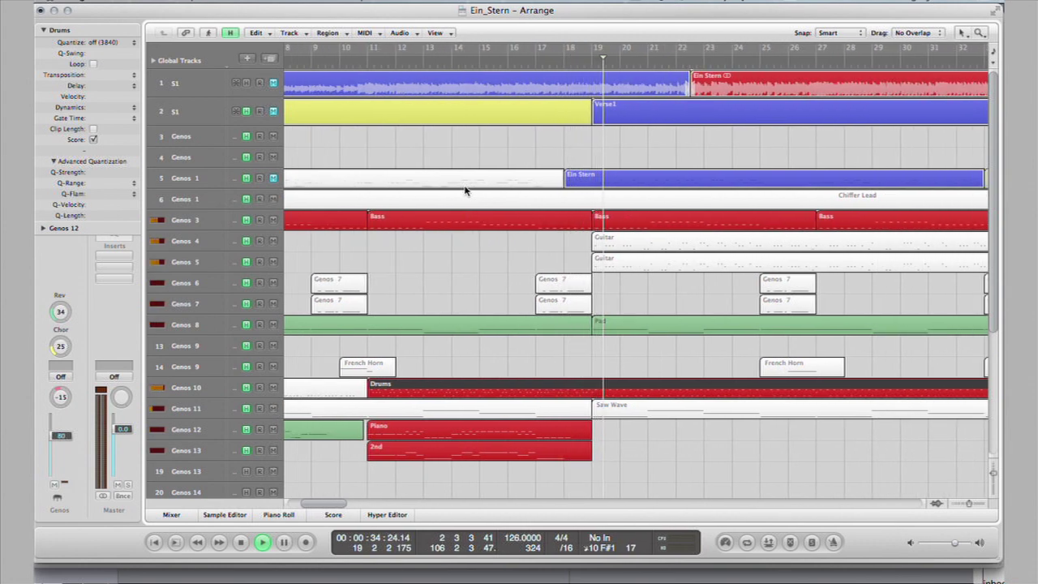
pyautogui.hotkey('ctrl', 'Left')
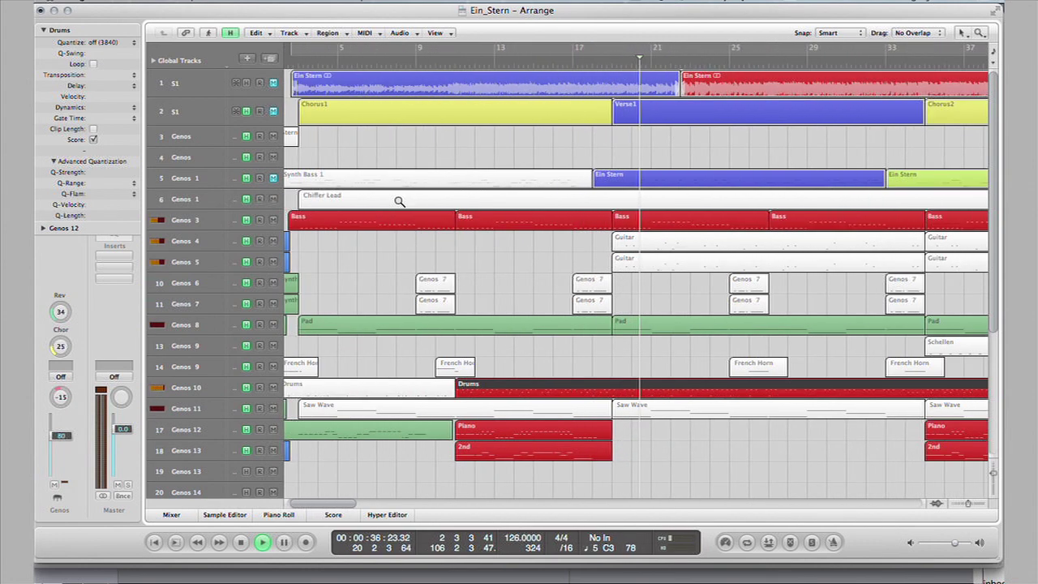
pyautogui.hotkey('ctrl', 'Up')
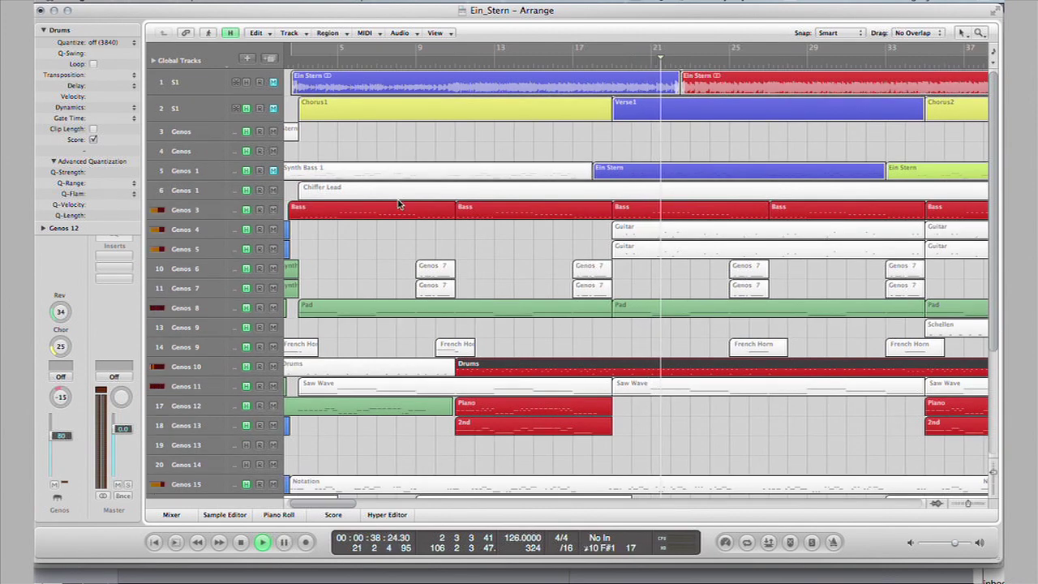
pyautogui.hotkey('ctrl', 'Left')
pyautogui.hotkey('ctrl', 'Left')
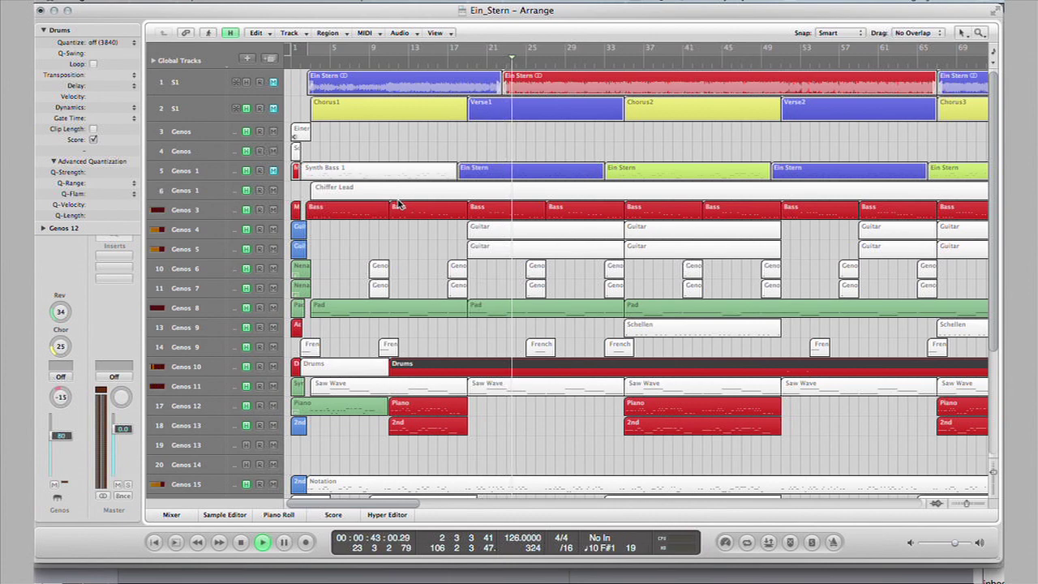
pyautogui.scroll(-4, 399, 204)
pyautogui.scroll(4, 398, 204)
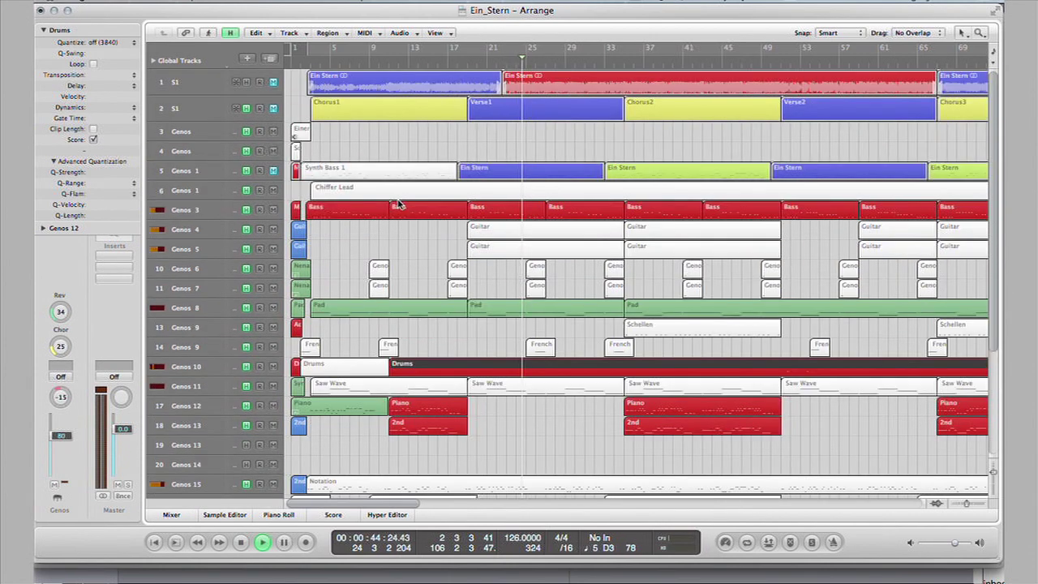